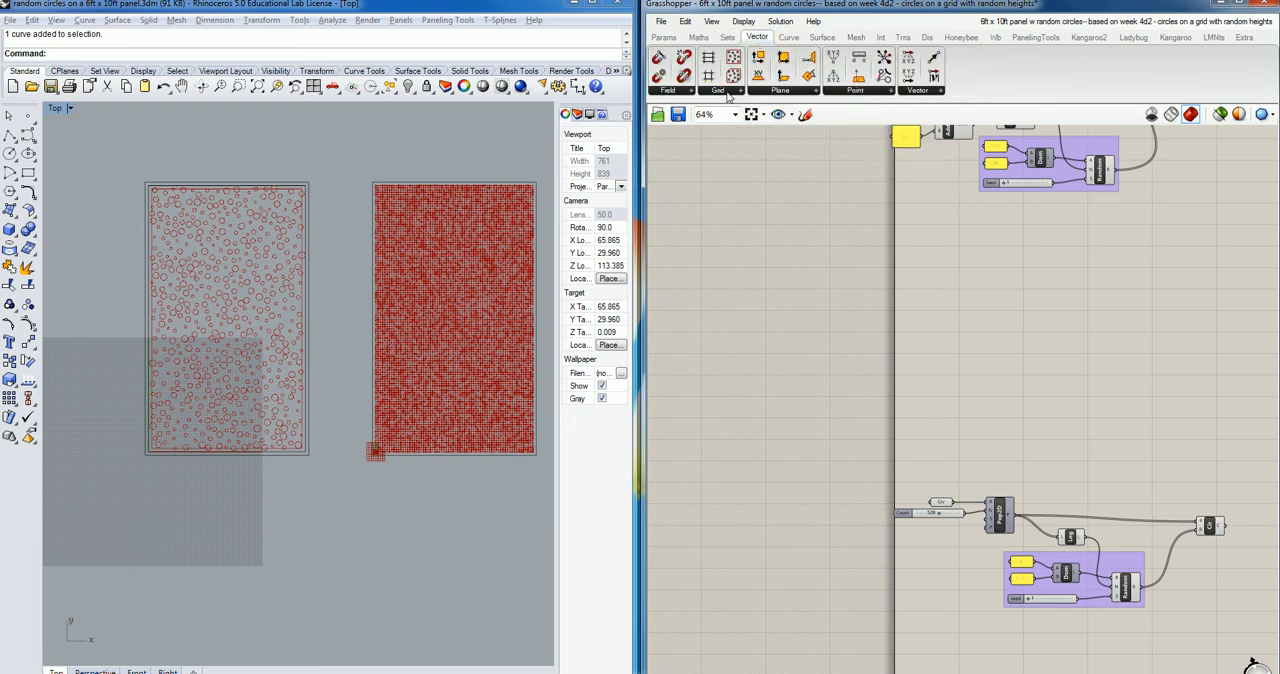
Add a Populate 2D component in the empty canvas area above the existing circle definition.
click(727, 91)
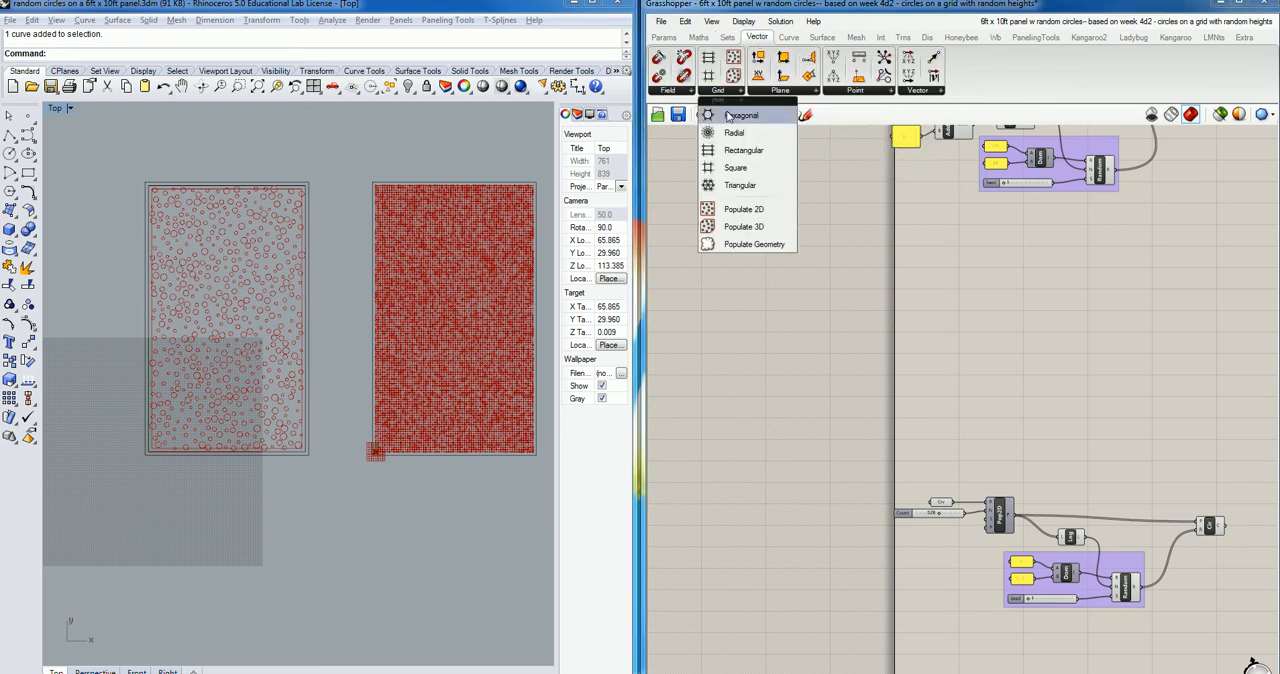
click(738, 210)
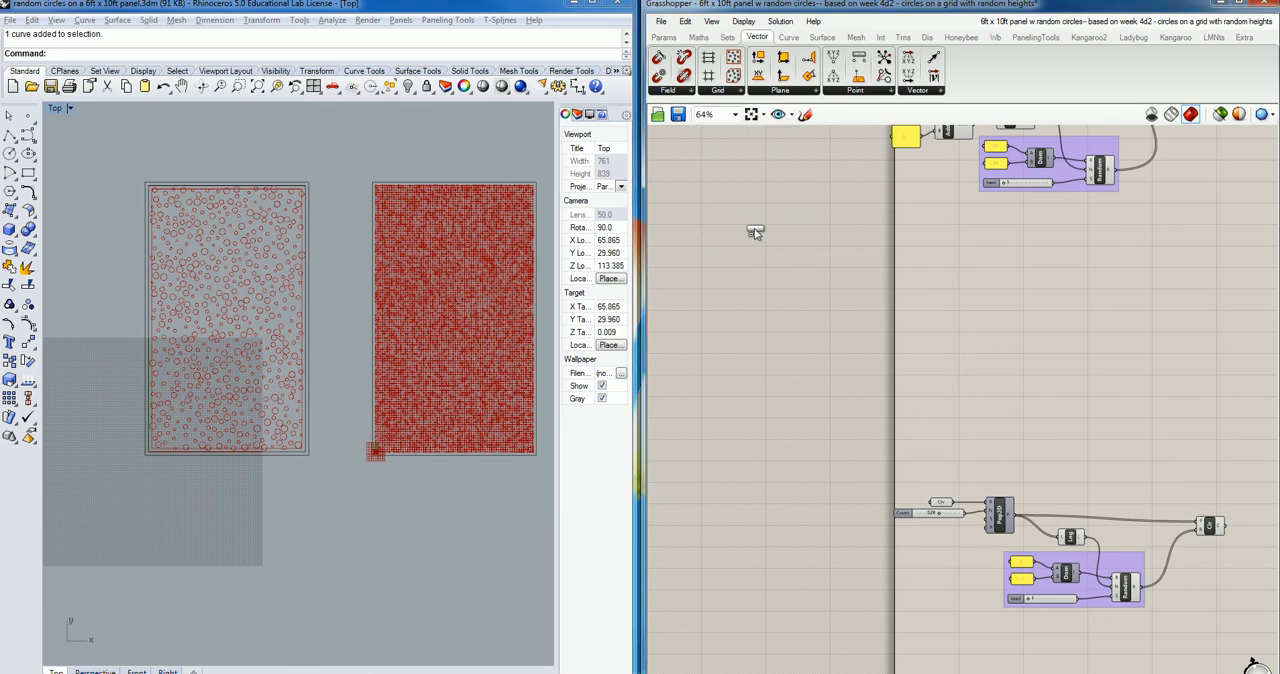
click(1025, 335)
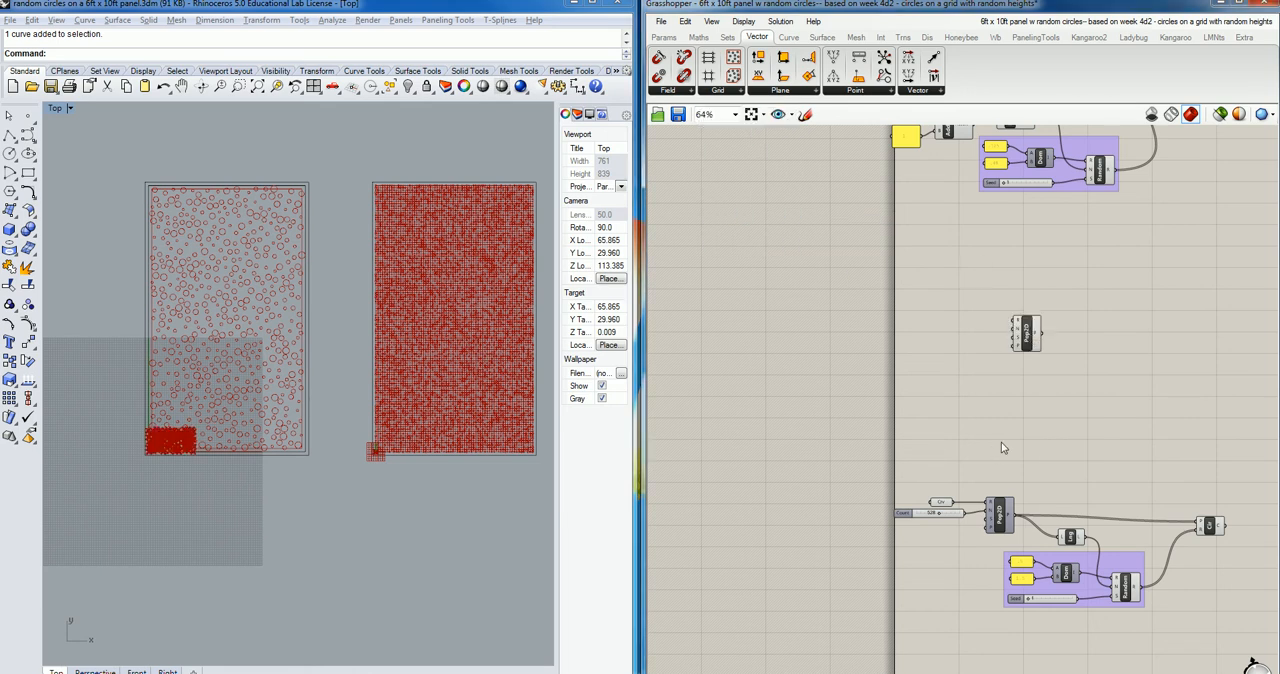
click(1025, 335)
scroll(1030, 333, up, 5)
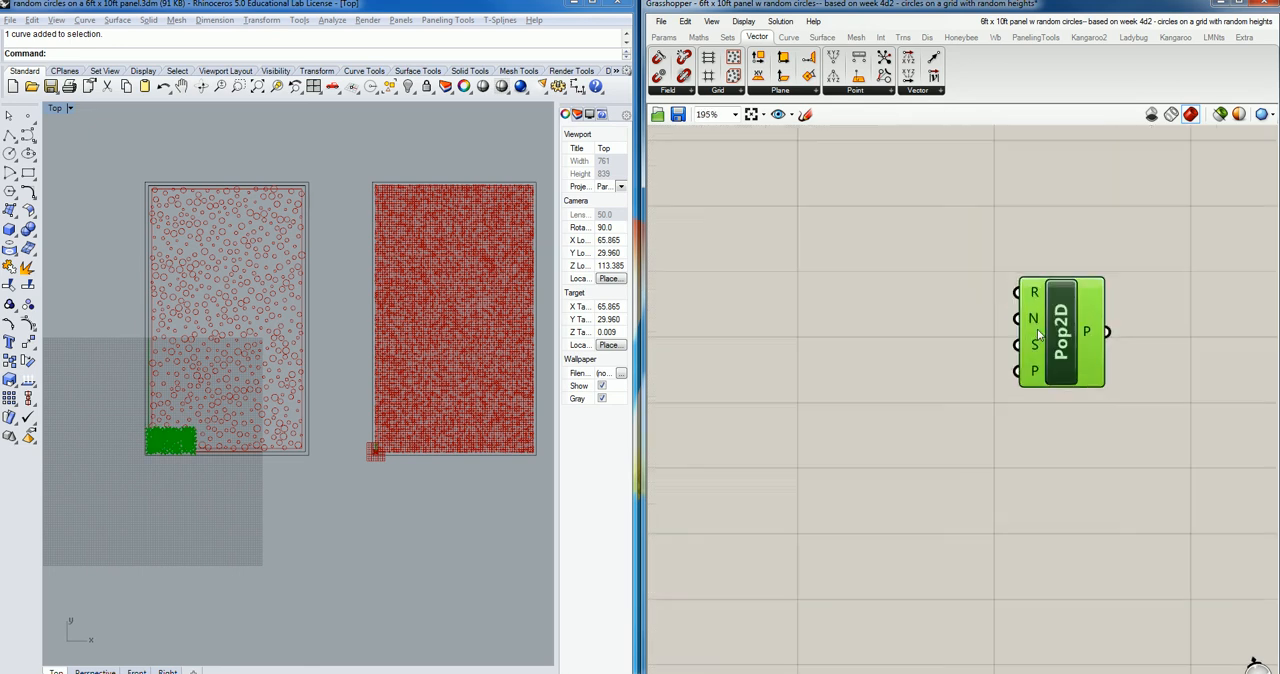
right_drag(1042, 338, 1060, 345)
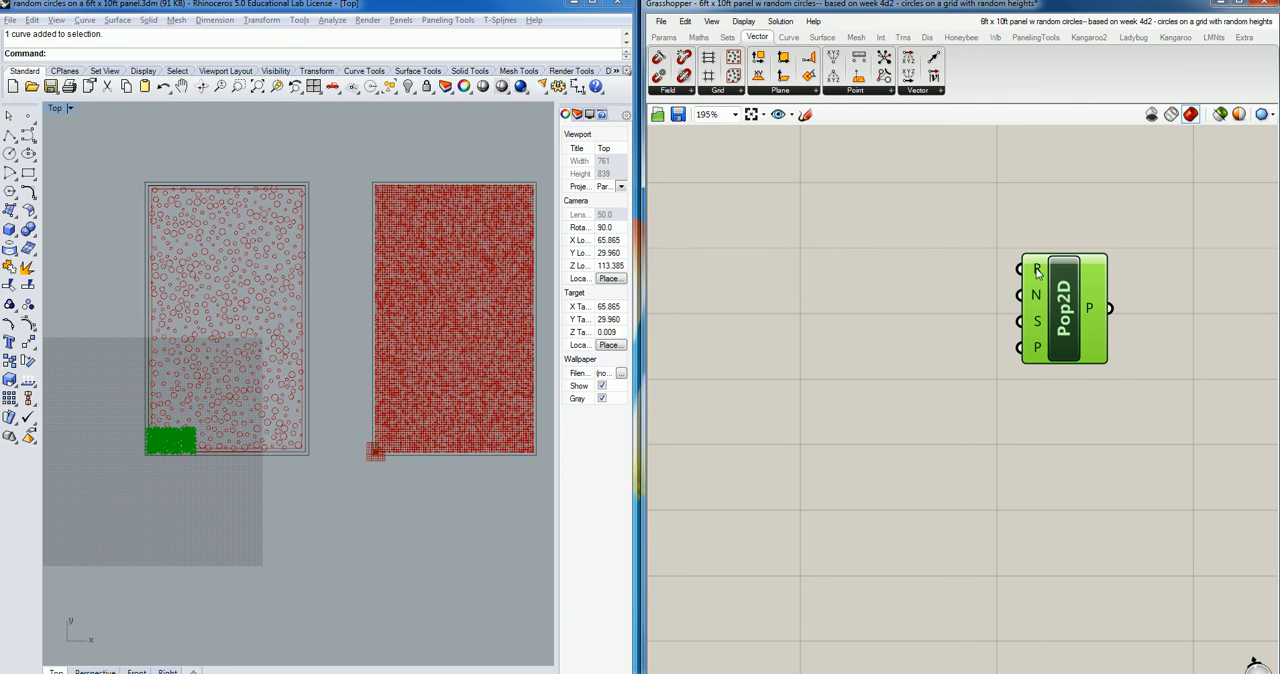
Examine how the existing Pop2D component gets its region curve and point count, comparing it with the circle-filled panel in the Top viewport.
mouse_move(1037, 272)
mouse_move(1036, 296)
scroll(969, 369, down, 5)
right_drag(1045, 464, 1071, 331)
scroll(968, 390, up, 8)
right_drag(921, 358, 1125, 498)
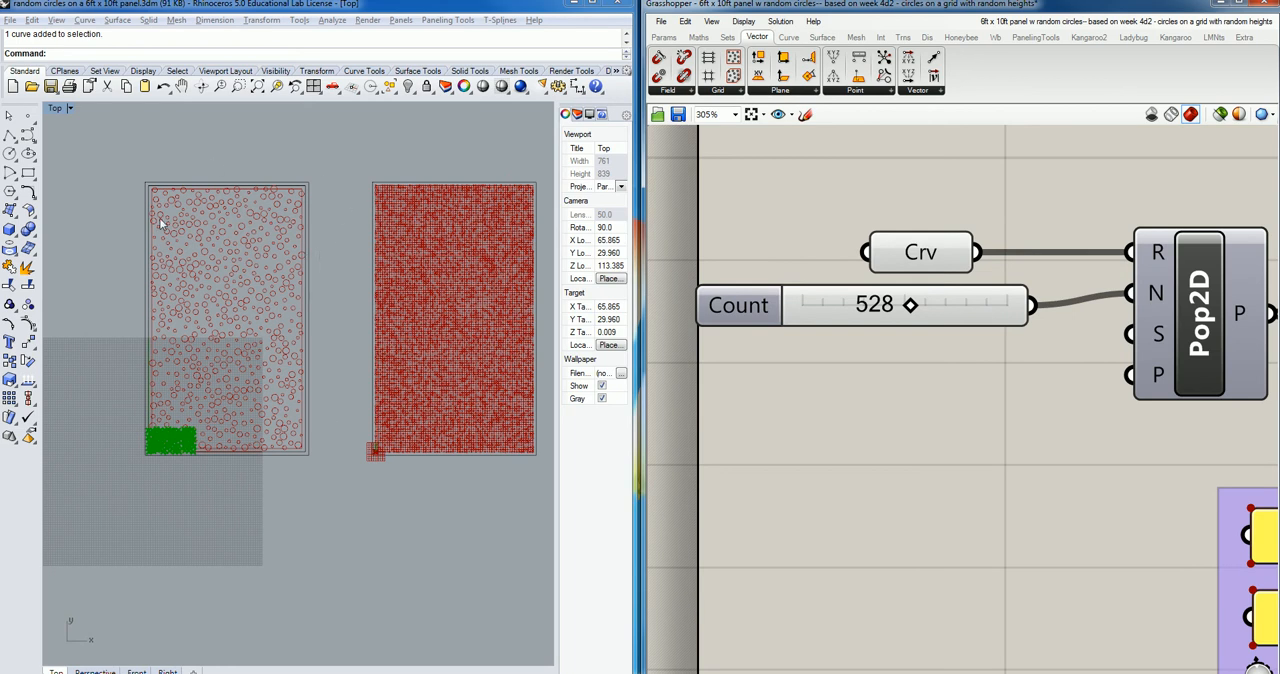
scroll(293, 207, up, 3)
scroll(297, 204, down, 3)
click(213, 156)
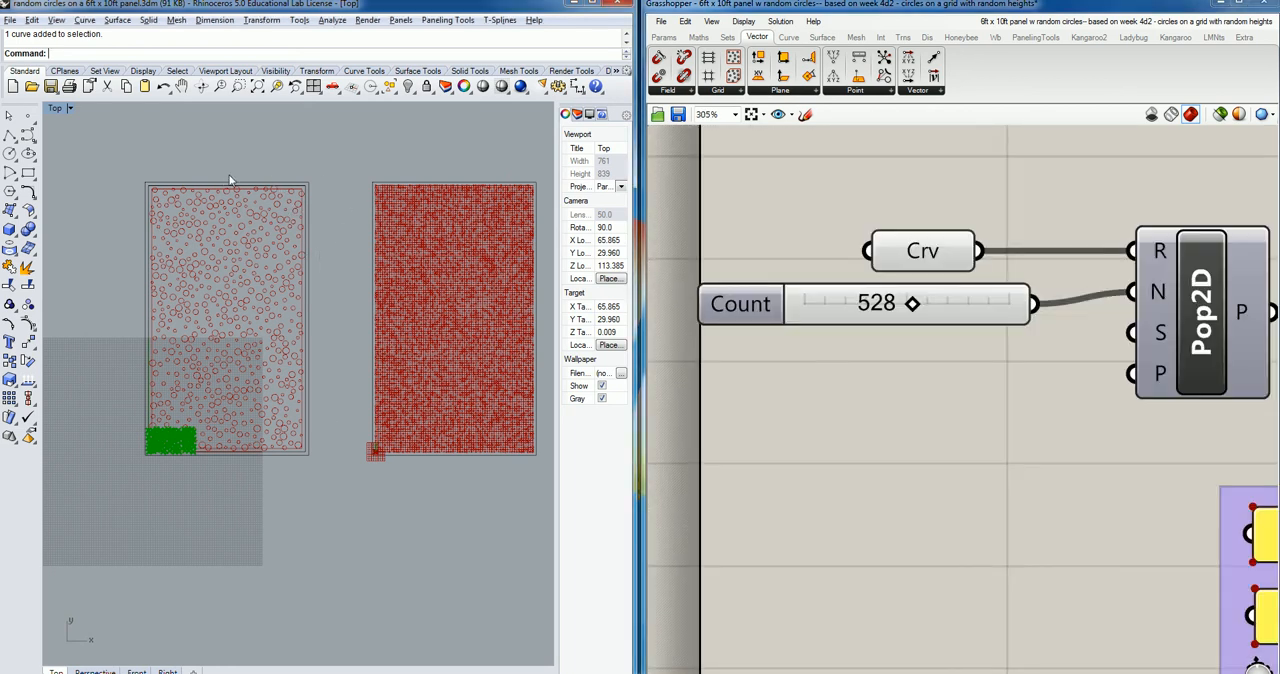
scroll(223, 166, up, 3)
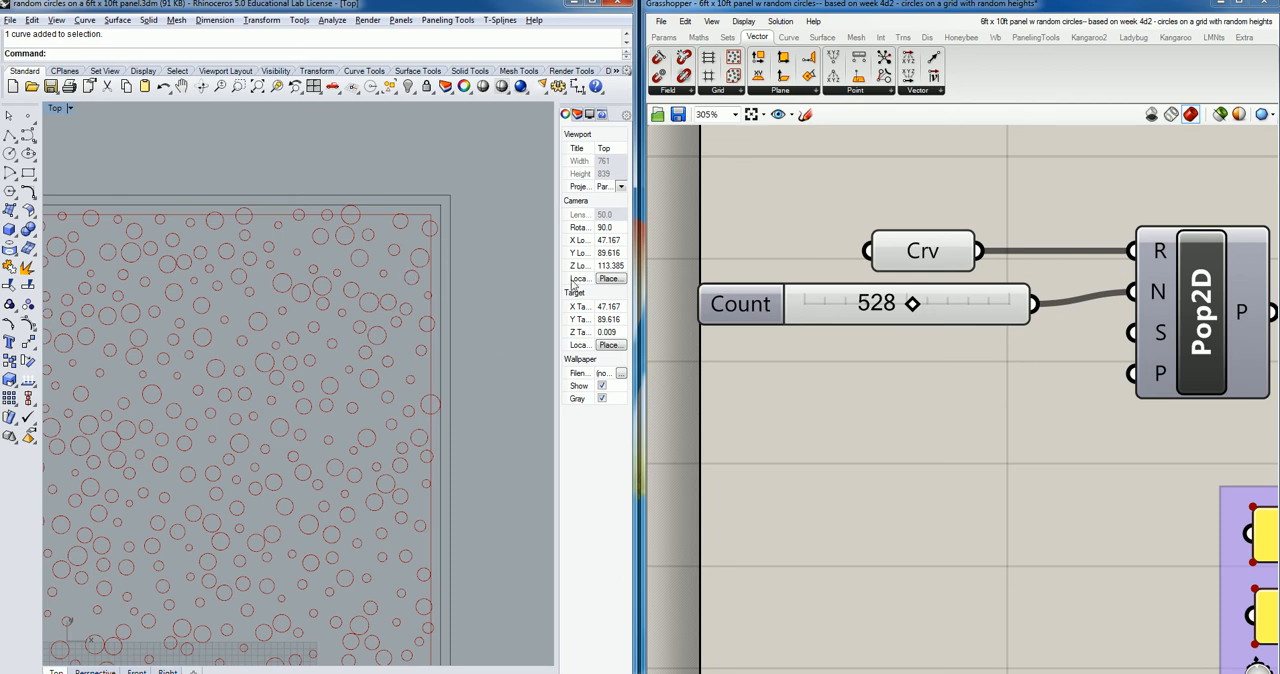
scroll(1077, 311, down, 4)
Examine how the list length, domain bounds and seed feed the Random component that sets the circle radii.
right_drag(1105, 420, 900, 340)
scroll(901, 335, down, 5)
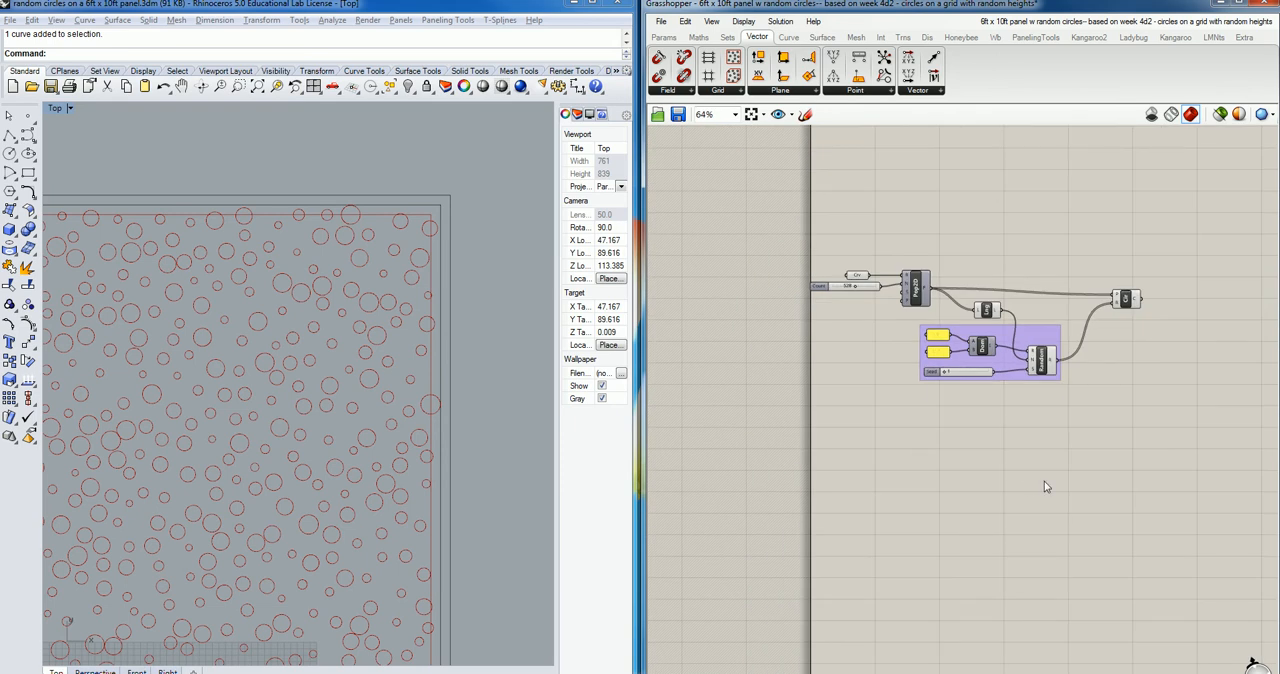
scroll(1023, 404, up, 5)
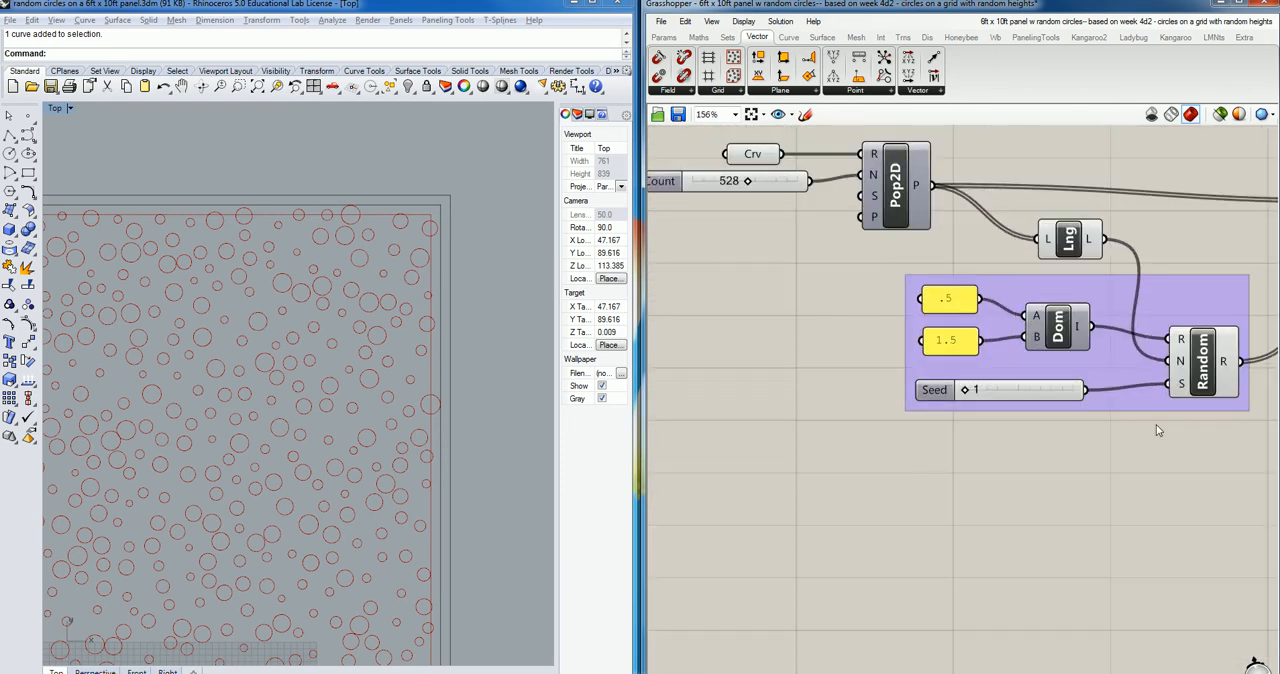
scroll(1155, 423, down, 3)
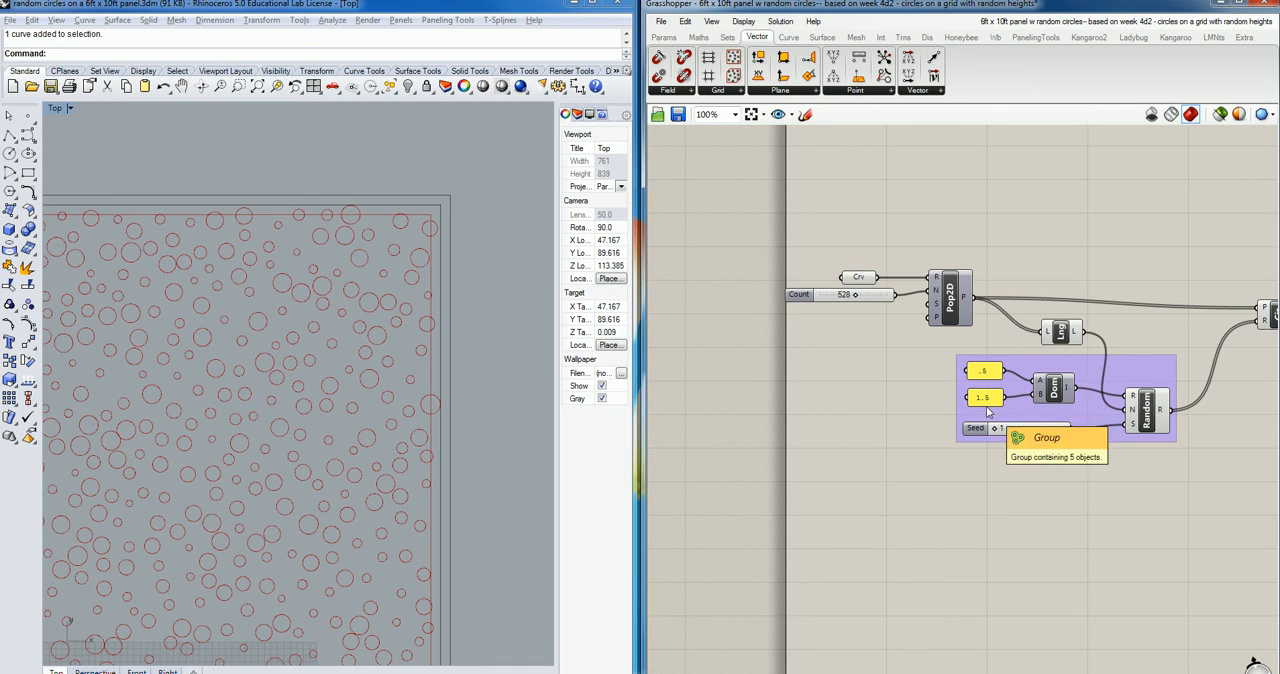
mouse_move(995, 430)
mouse_down()
mouse_move(1045, 428)
mouse_move(990, 430)
mouse_up()
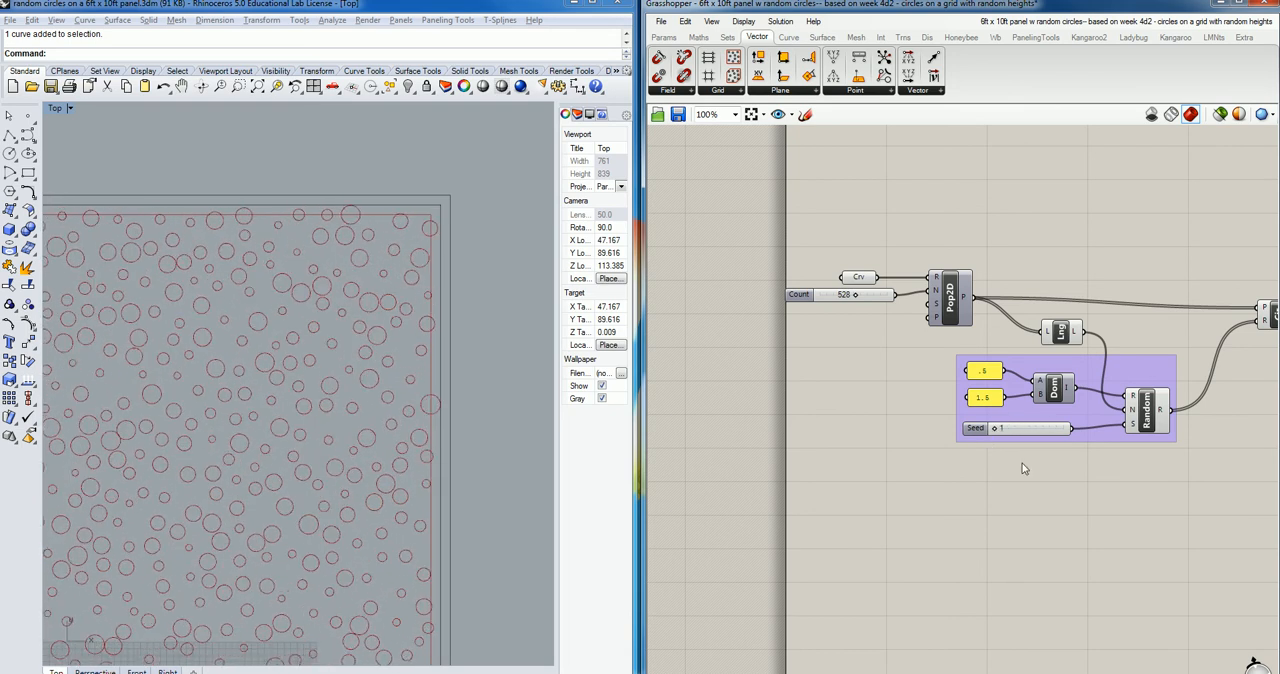
mouse_move(1133, 412)
mouse_move(1075, 342)
right_drag(1189, 304, 1084, 270)
mouse_move(1160, 283)
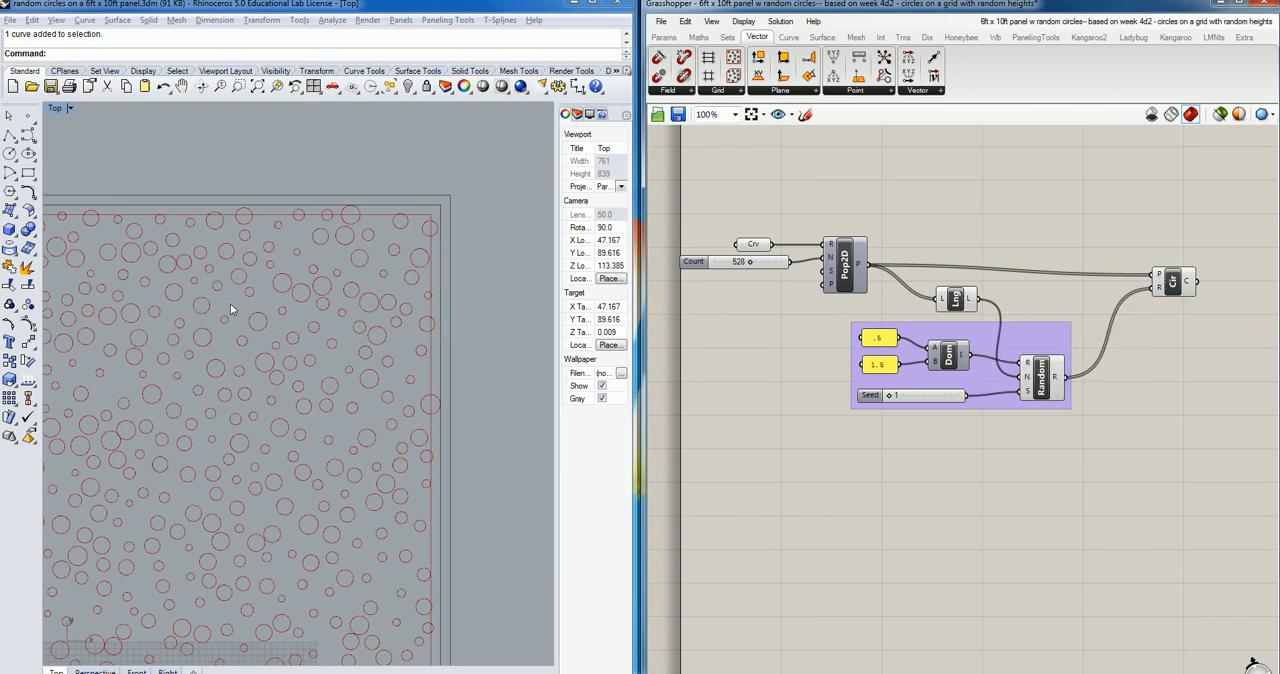
Turn on the preview of the existing Pop2D points and hide the Circle component's preview.
click(843, 266)
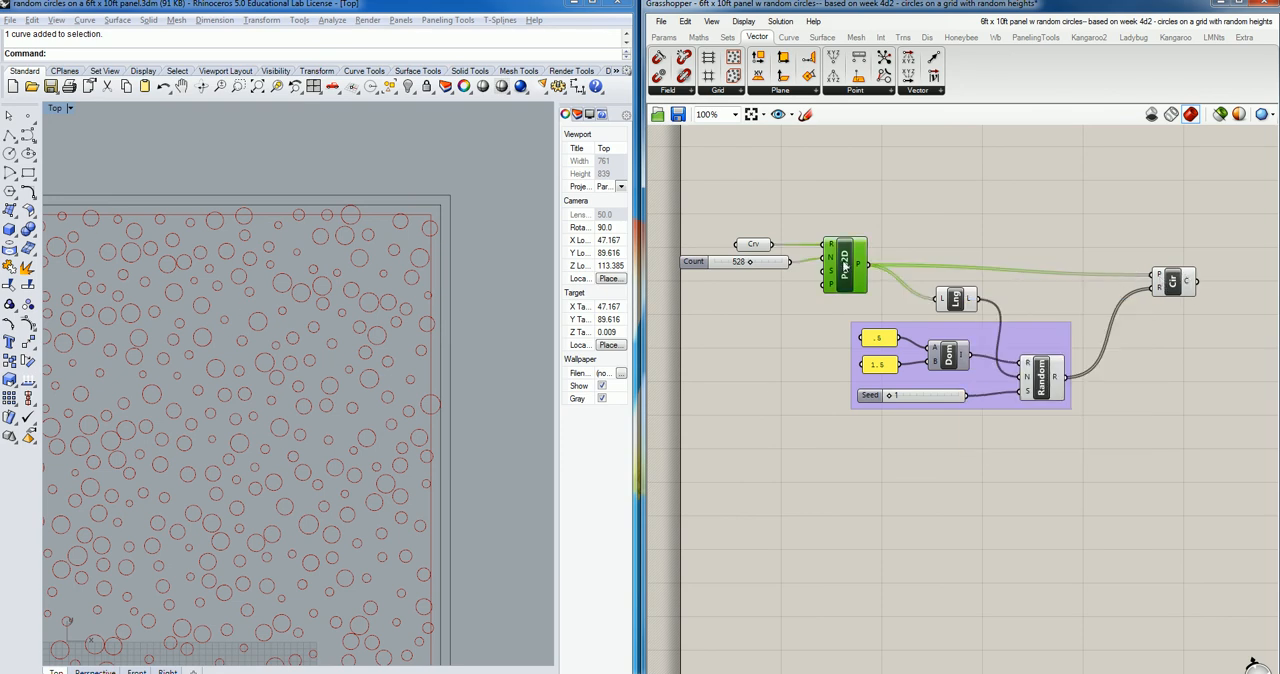
middle_click(850, 266)
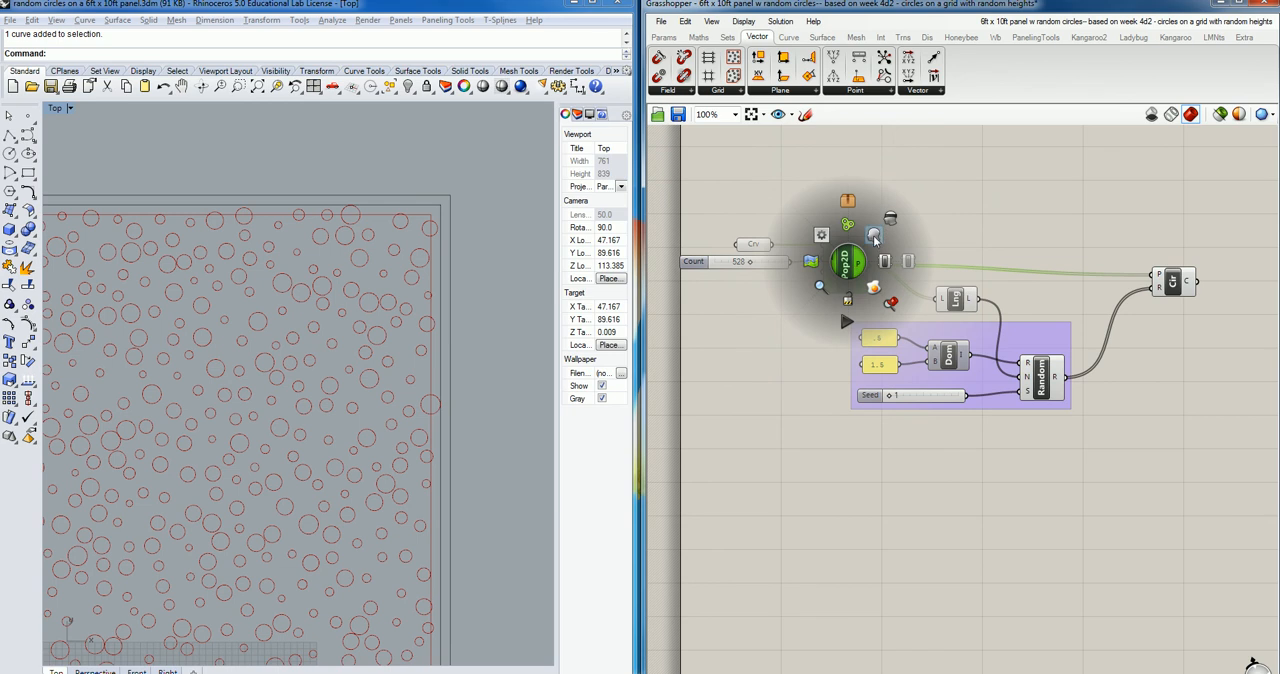
click(887, 228)
click(1174, 283)
middle_click(1172, 281)
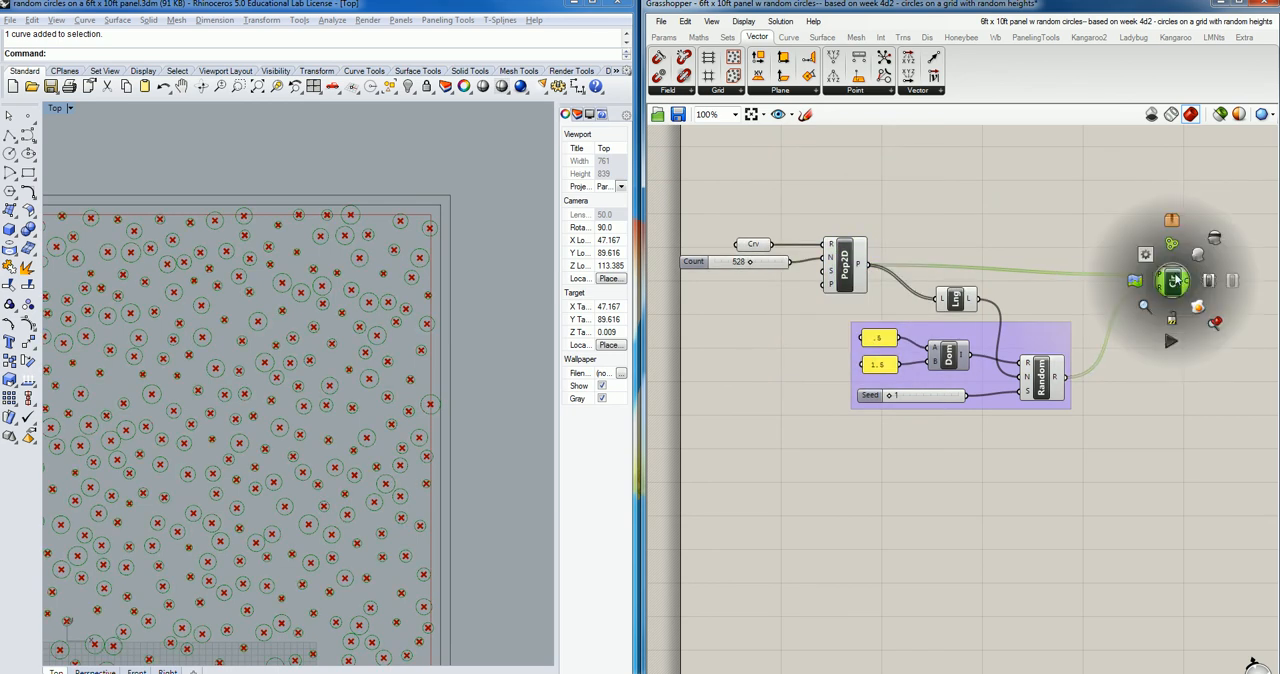
click(1213, 239)
Set the Count slider of the existing Pop2D component to 338 points.
right_drag(376, 404, 468, 345)
scroll(385, 345, down, 5)
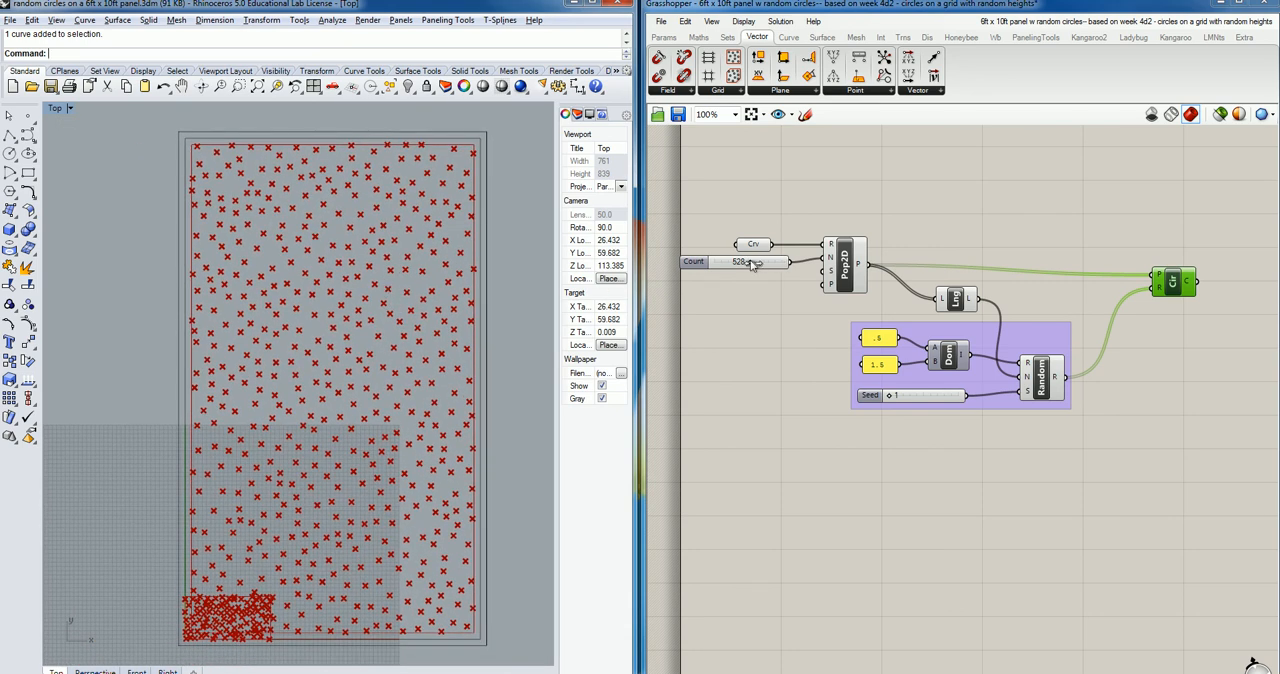
mouse_move(754, 263)
mouse_down()
mouse_move(772, 263)
mouse_move(739, 263)
mouse_up()
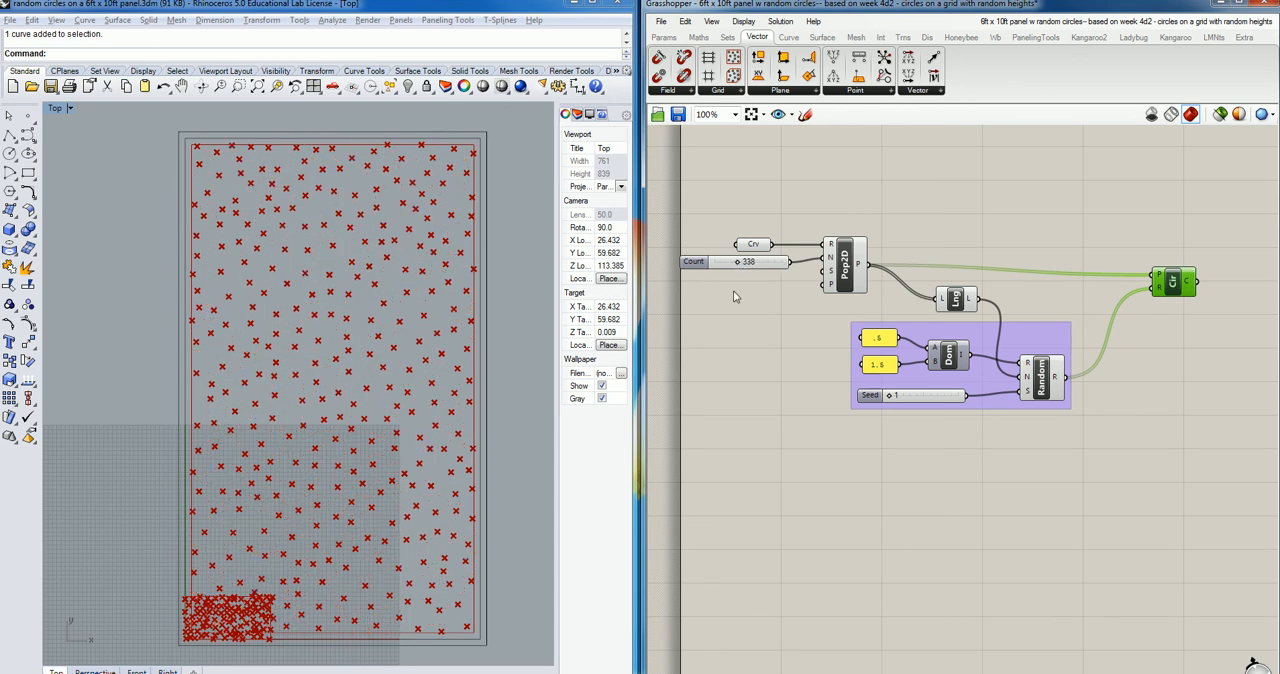
click(1108, 230)
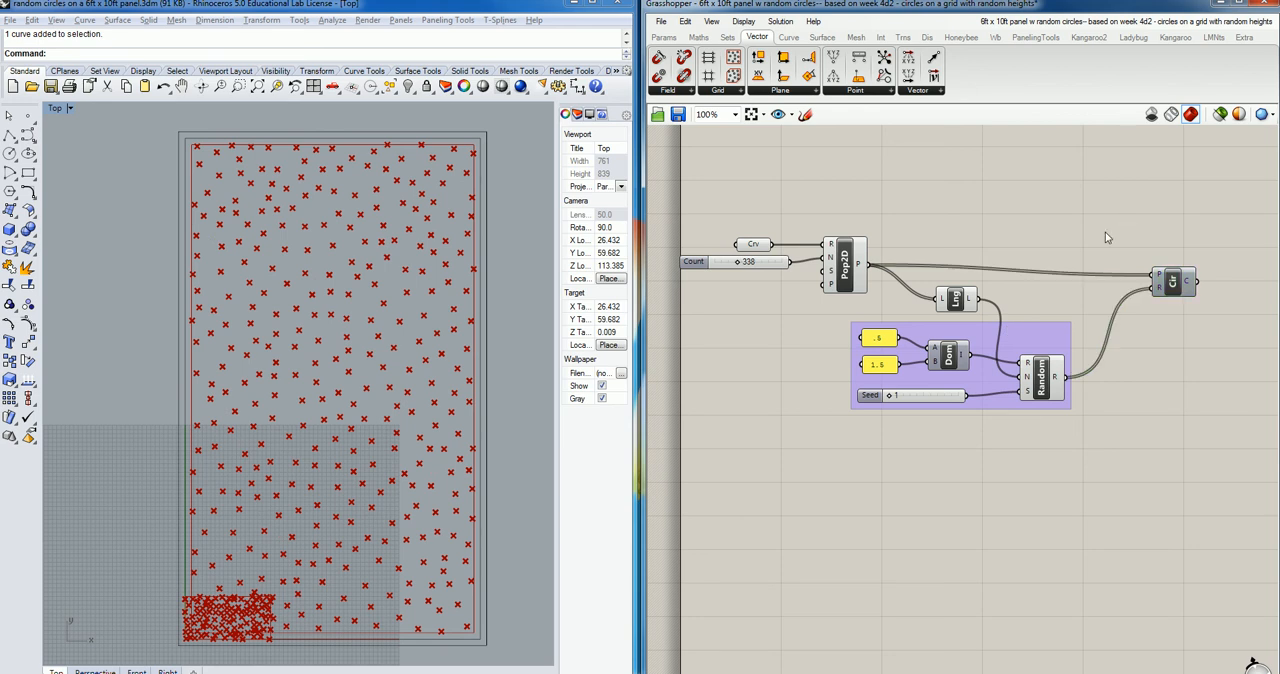
Turn the Circle component's preview back on and hide the existing Pop2D points.
click(1175, 283)
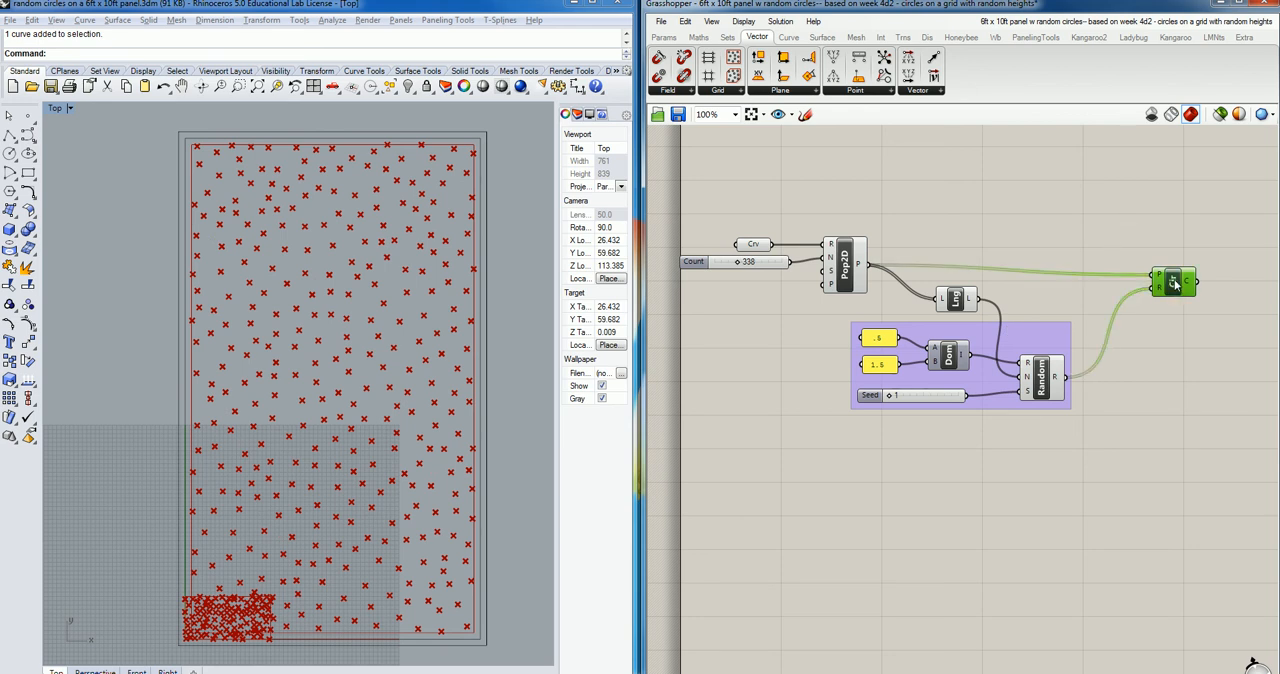
middle_click(1175, 283)
click(1205, 258)
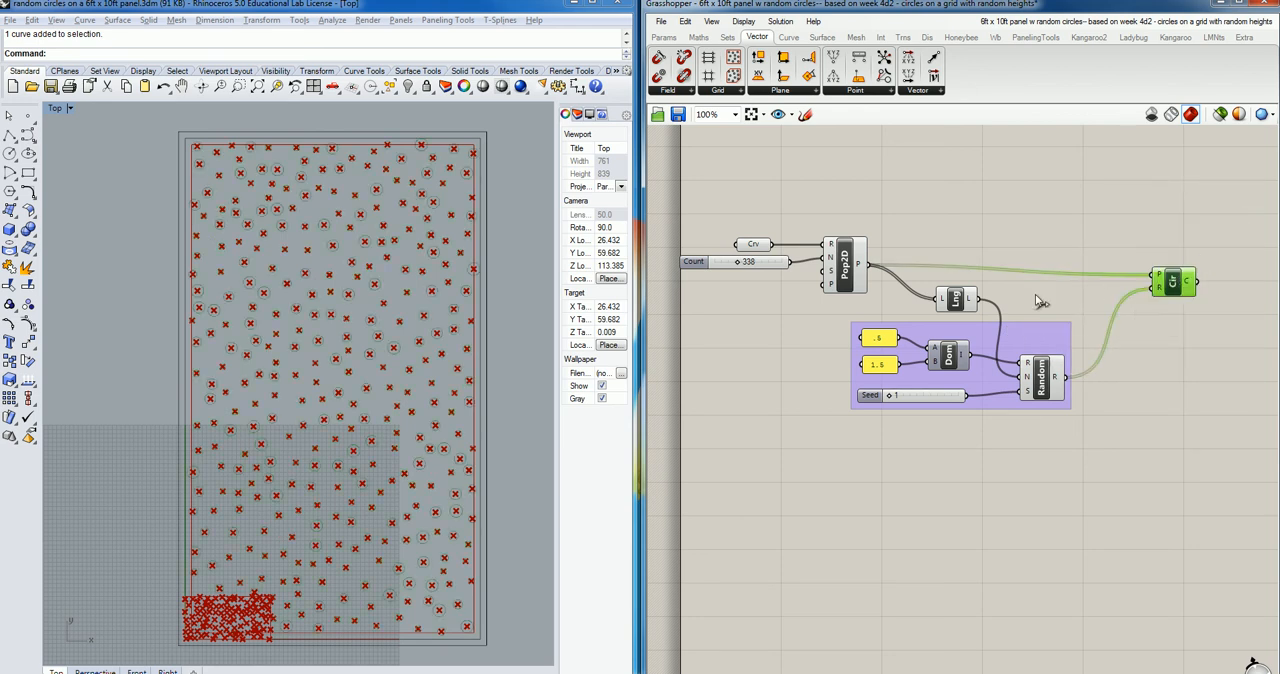
click(855, 279)
middle_click(848, 270)
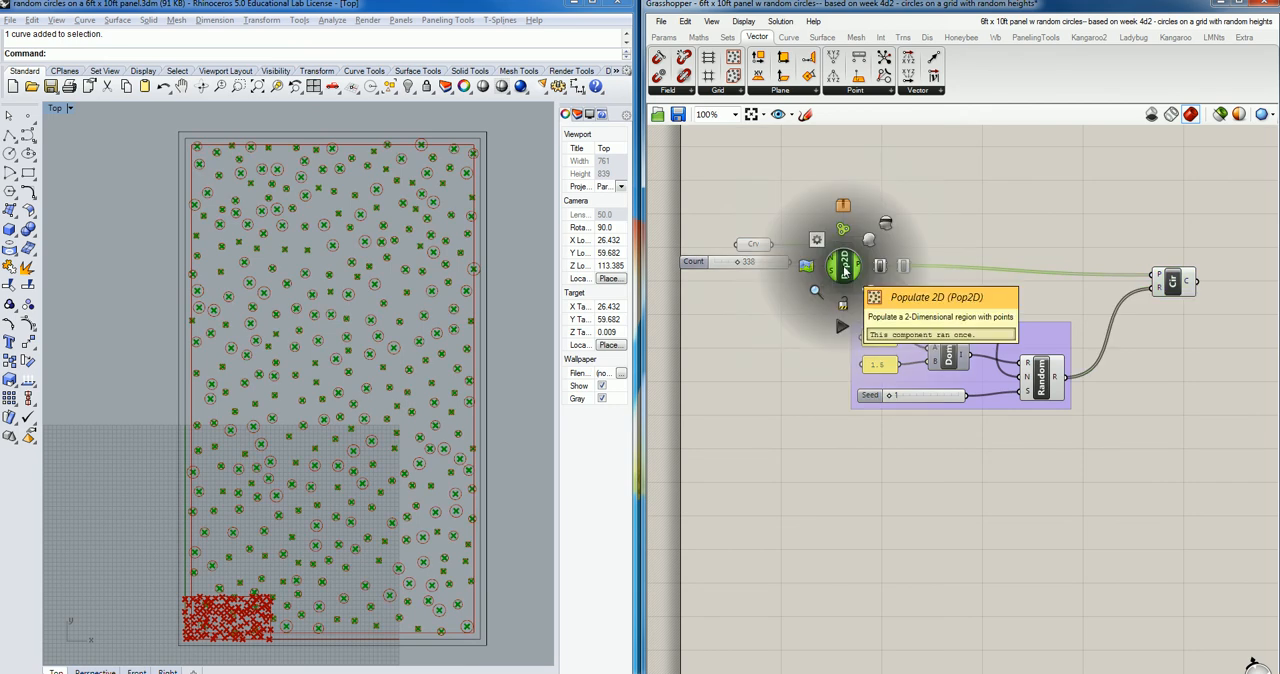
click(894, 241)
click(872, 320)
right_drag(945, 329, 935, 295)
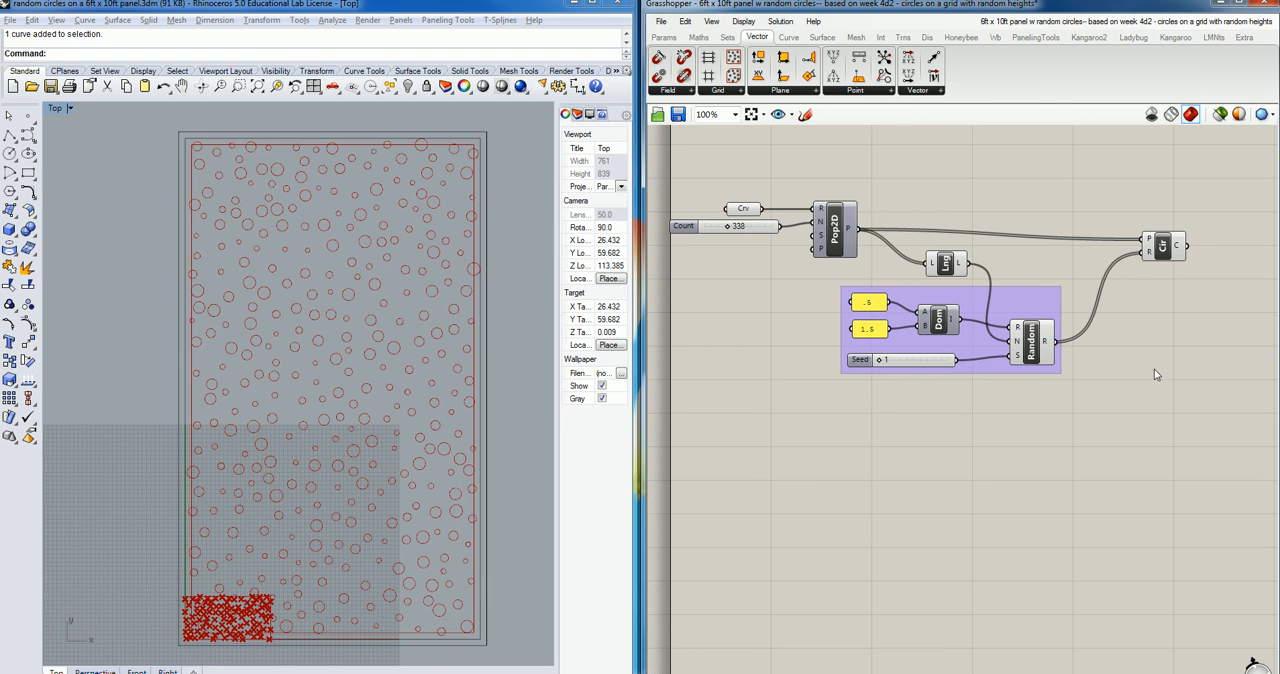